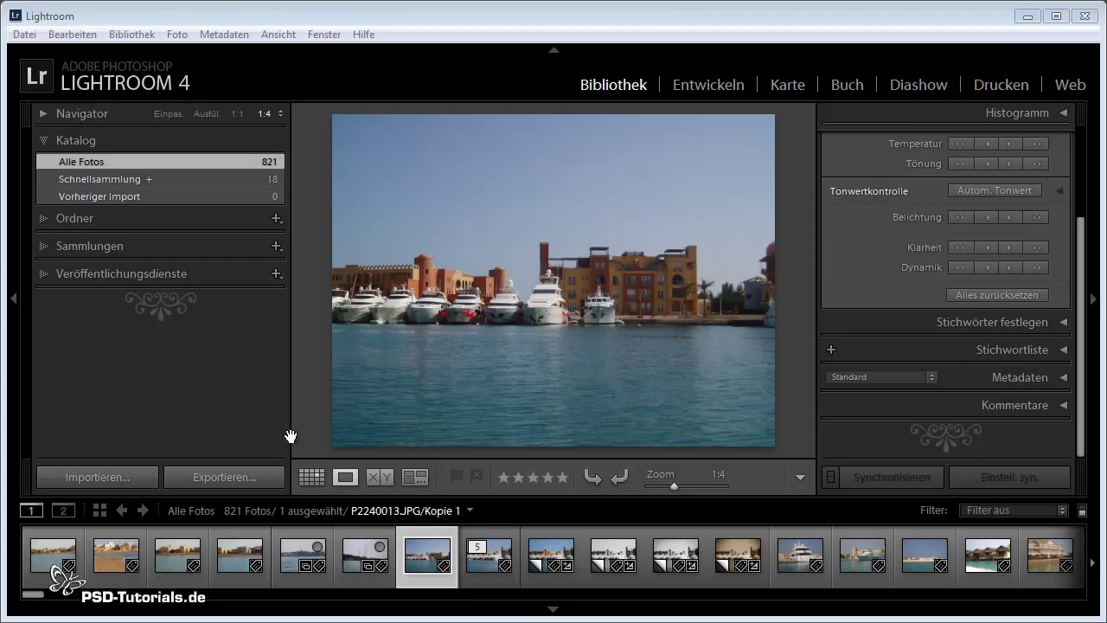
In Grid view with larger thumbnails, select photos 5–9, from the white yacht to the yachts close-up.
left_click(311, 477)
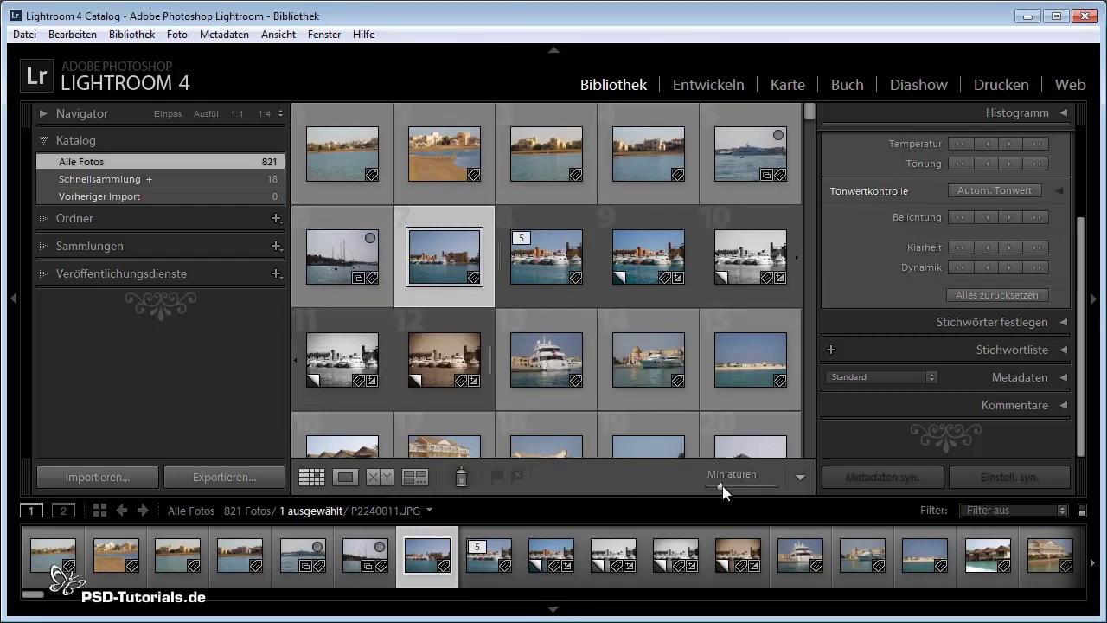
left_click_drag(723, 485, 731, 487)
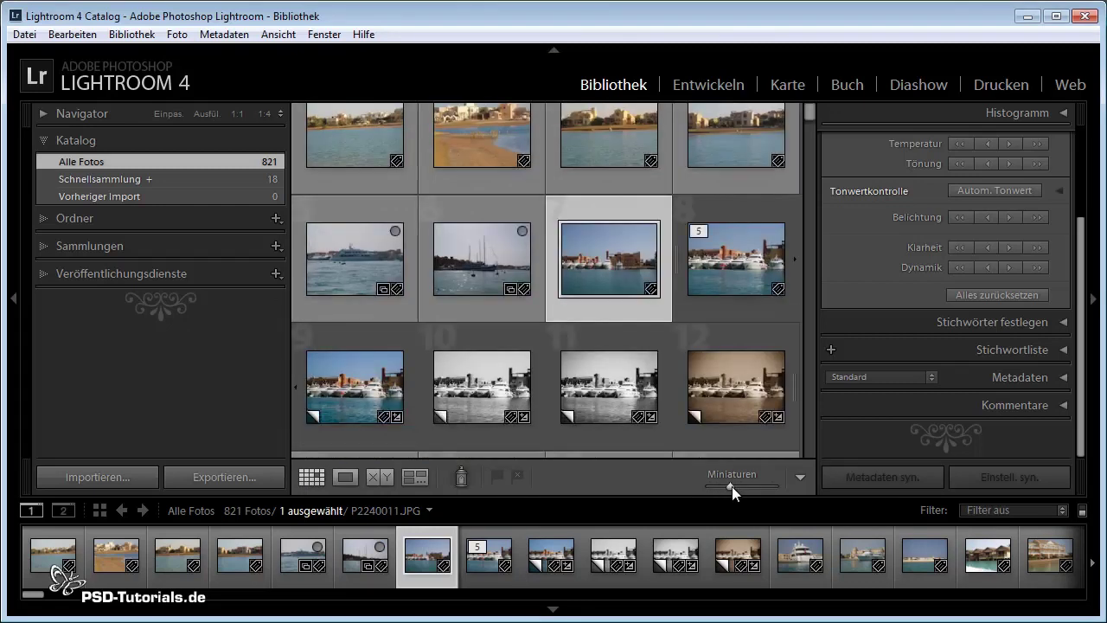
left_click(347, 241)
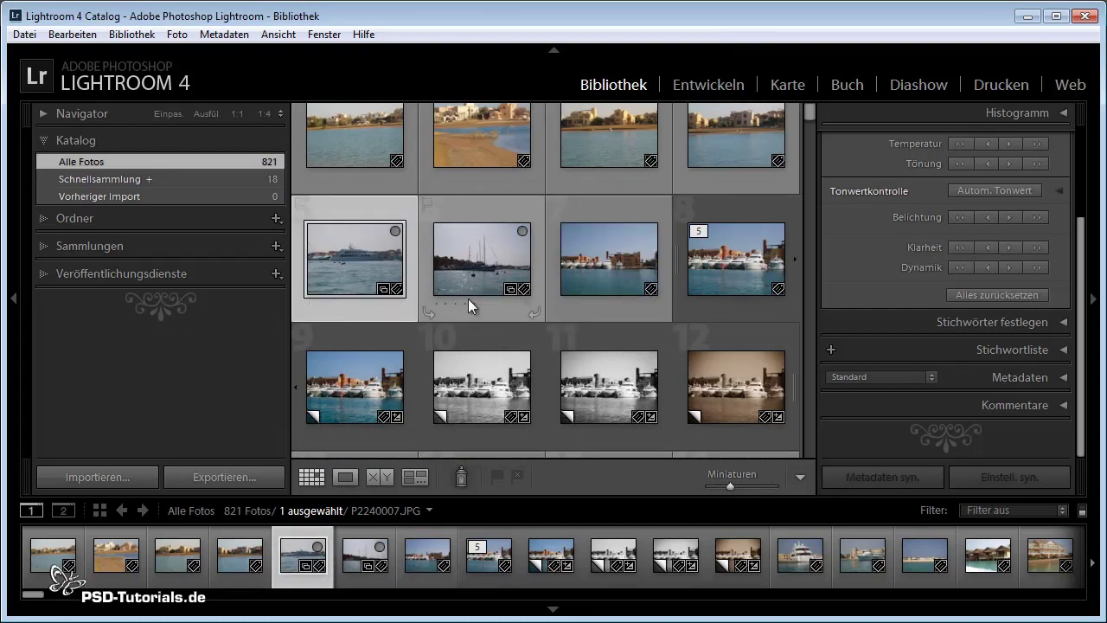
left_click(469, 267, "ctrl")
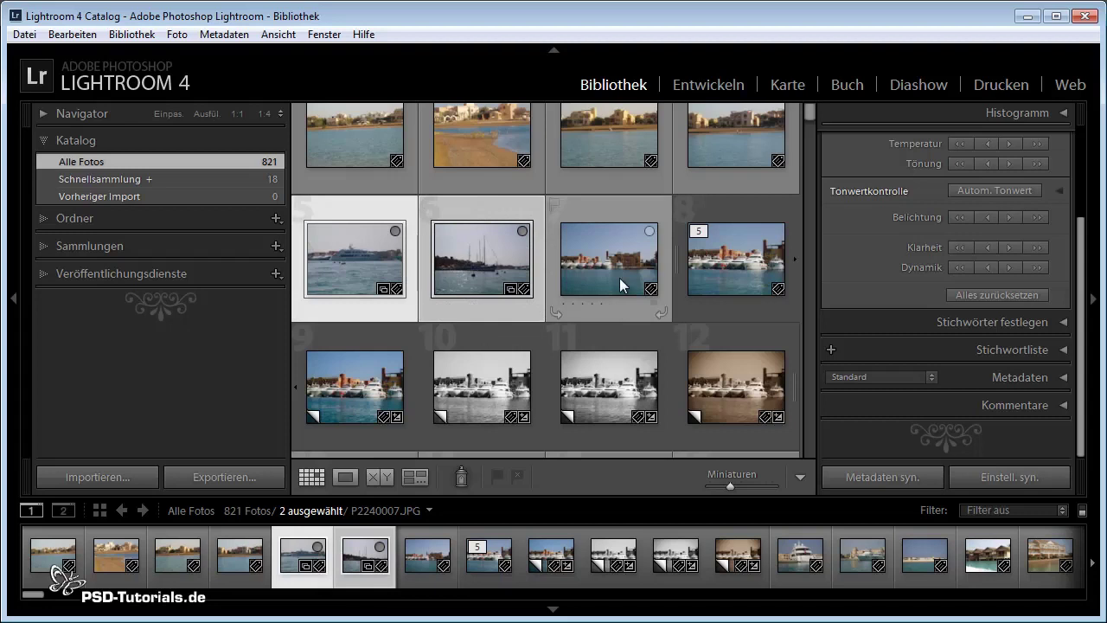
left_click(612, 269, "ctrl")
left_click(725, 267, "ctrl")
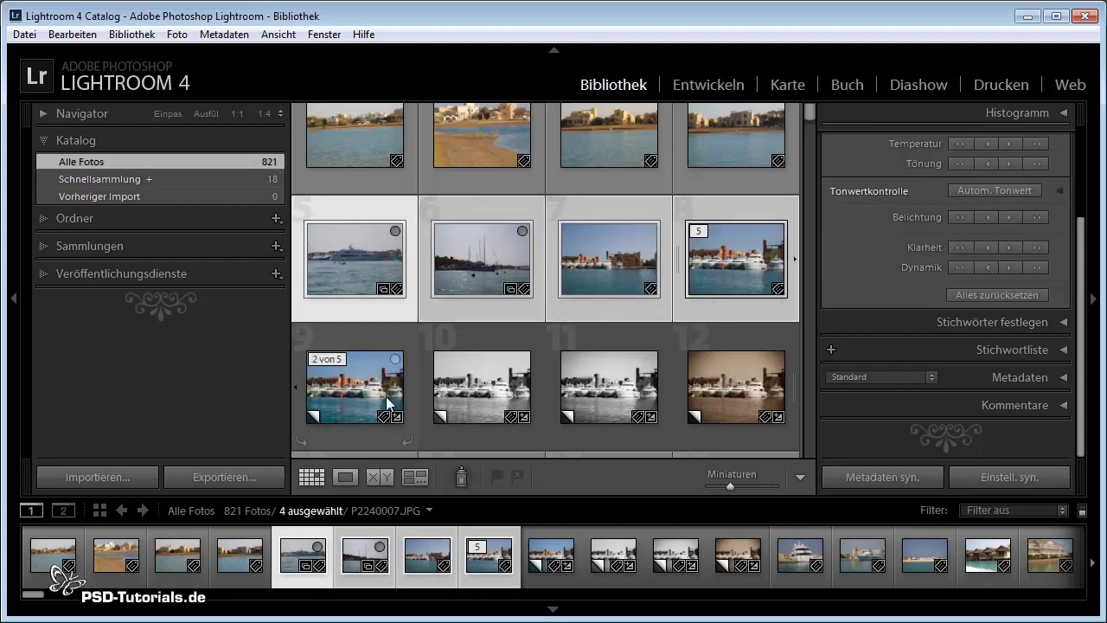
left_click(352, 411, "ctrl")
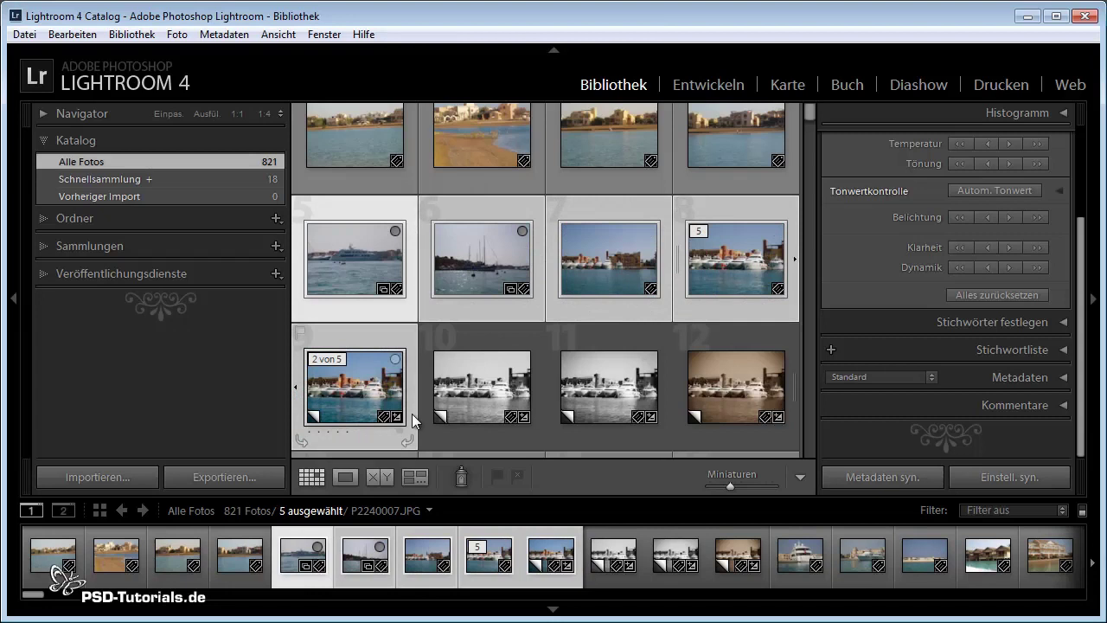
Compare the white yacht (Select) with the sailboat (Candidate) in Compare view, all panels hidden.
left_click(380, 476)
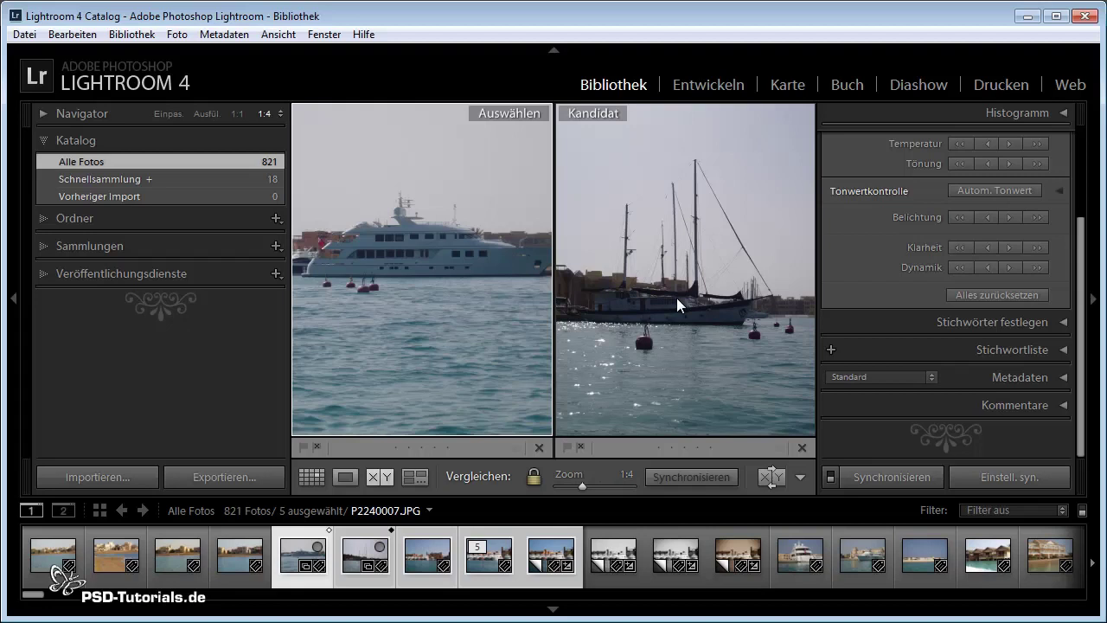
key("shift+Tab")
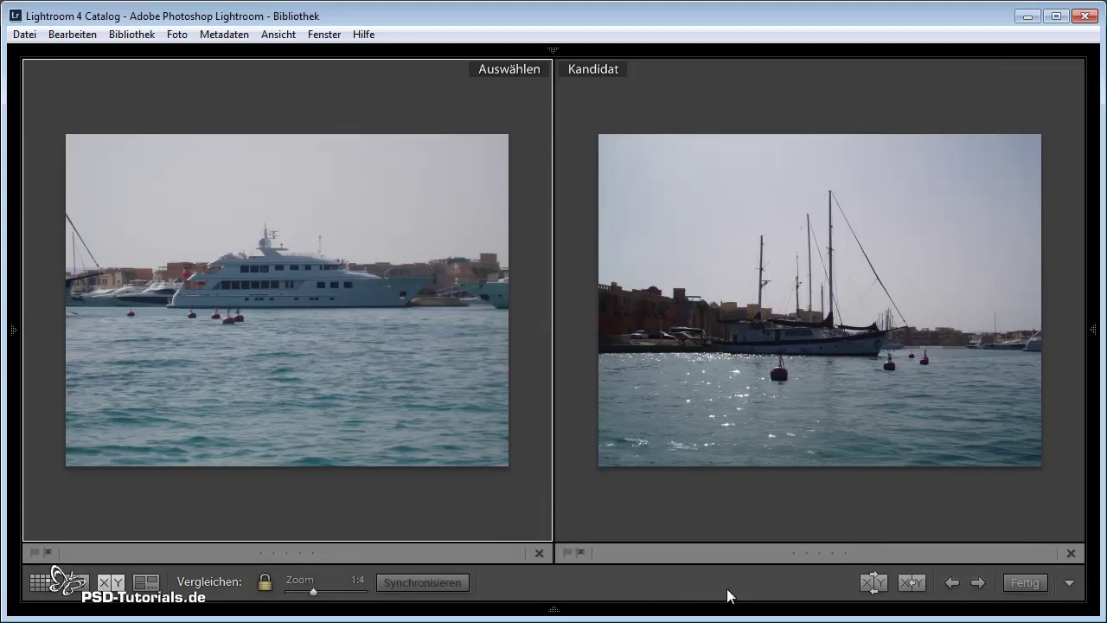
key("t")
key("t")
left_click_drag(312, 592, 330, 592)
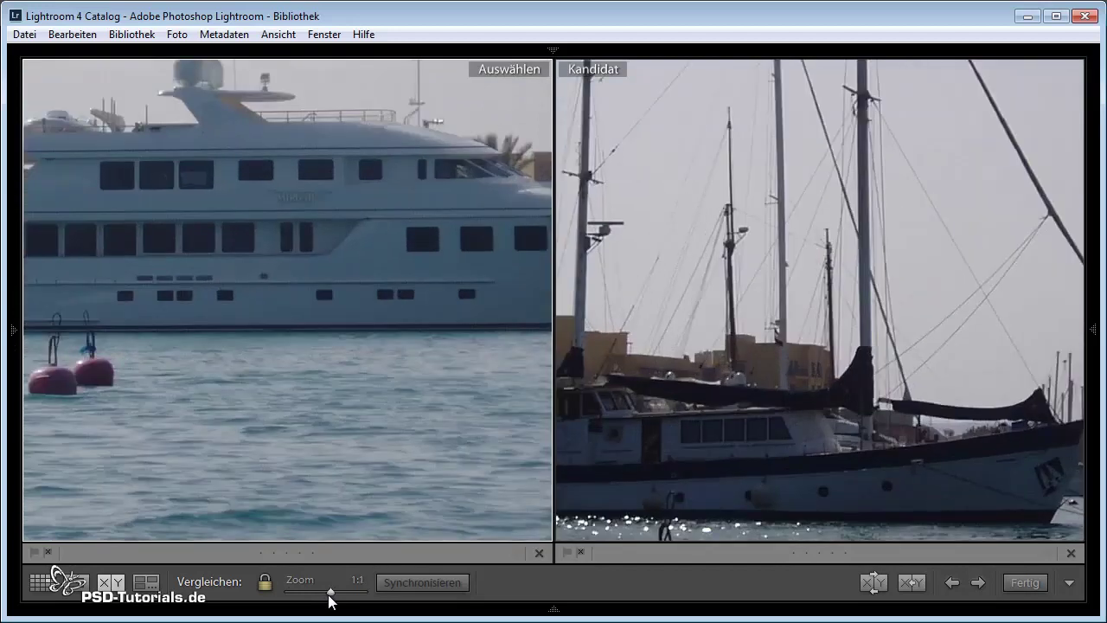
left_click_drag(330, 591, 316, 592)
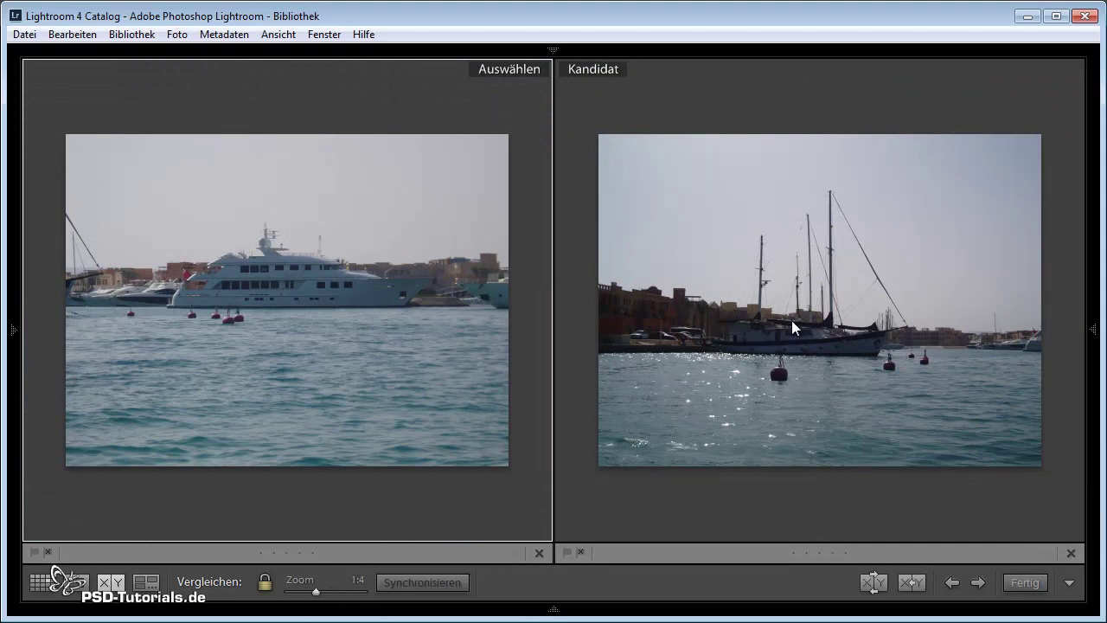
Zoom the sailboat candidate to 1:3 with zoom unlinked, then relink so the yacht matches.
left_click(848, 331)
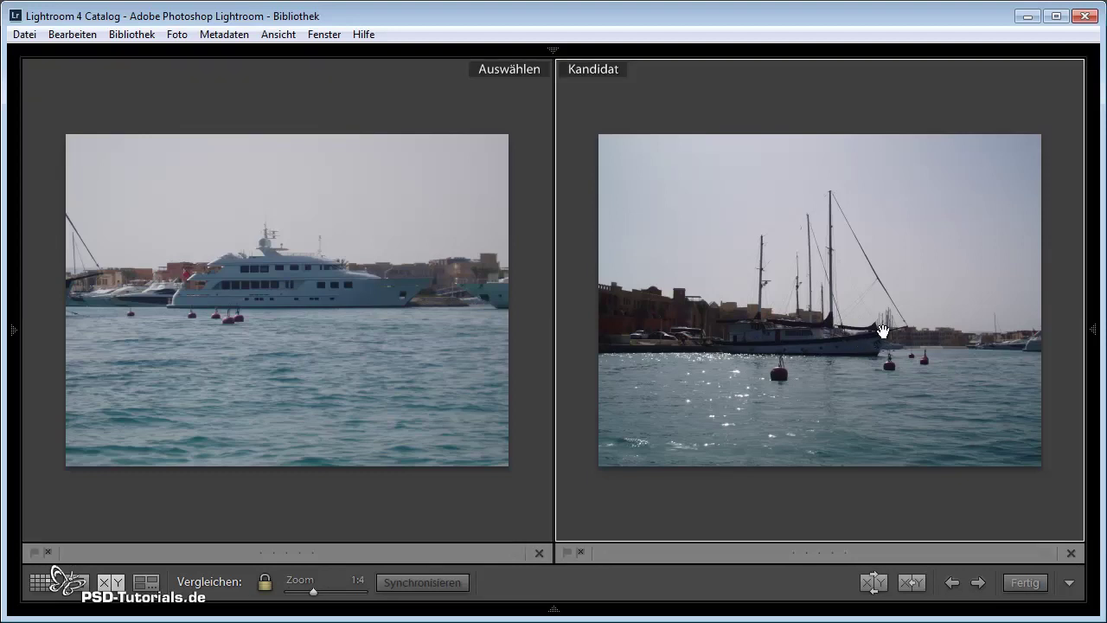
left_click(264, 586)
left_click_drag(318, 593, 322, 594)
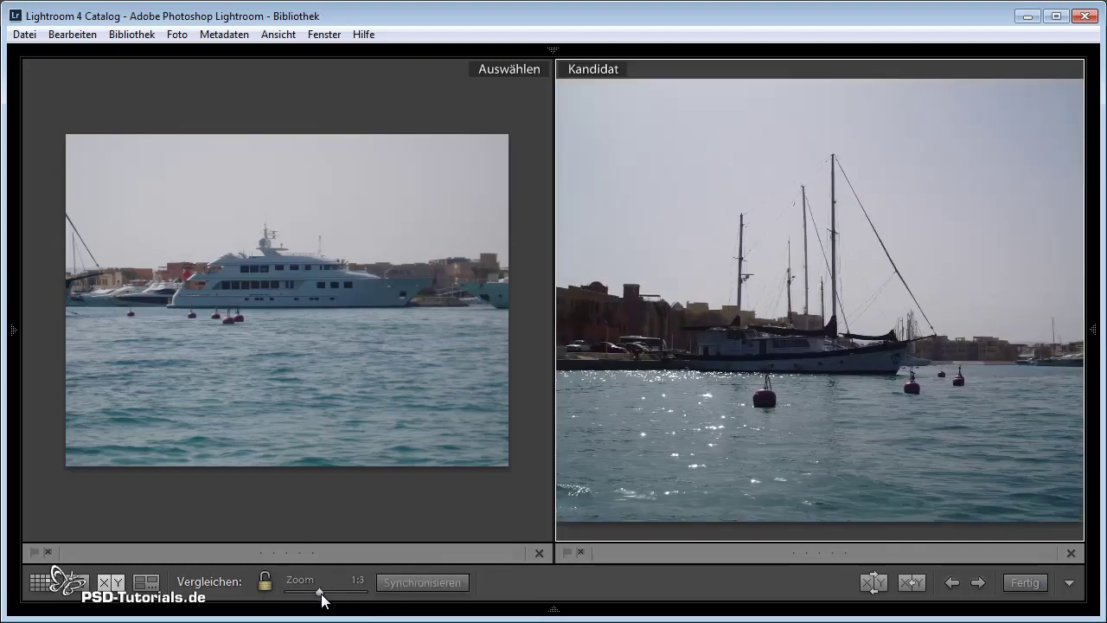
left_click(268, 585)
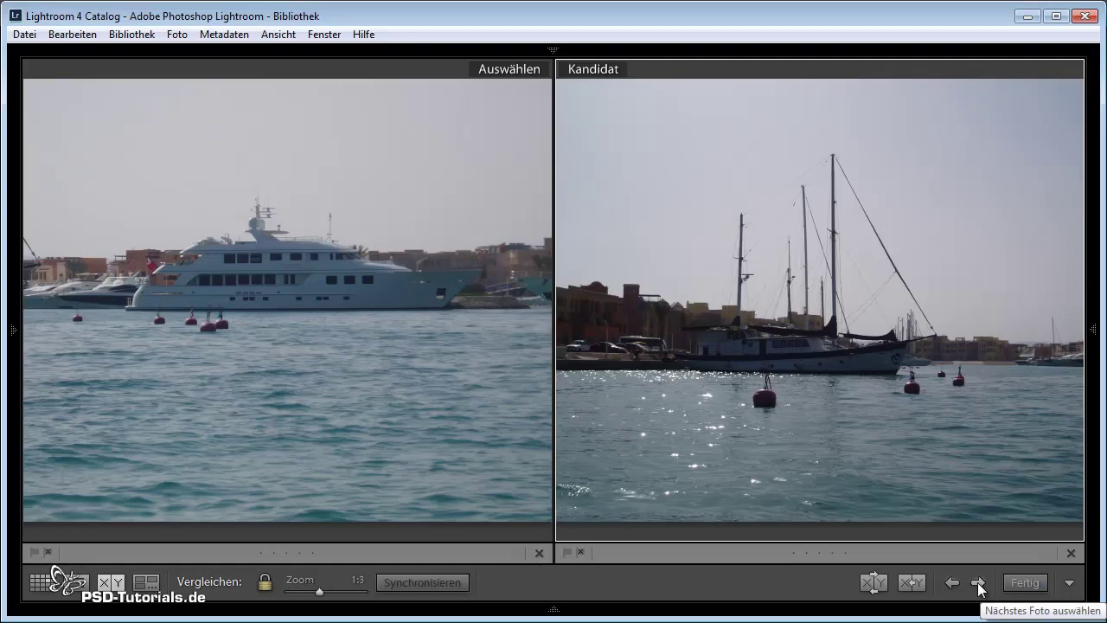
Cycle through candidates and make the yachts close-up before orange buildings the Select.
left_click(980, 586)
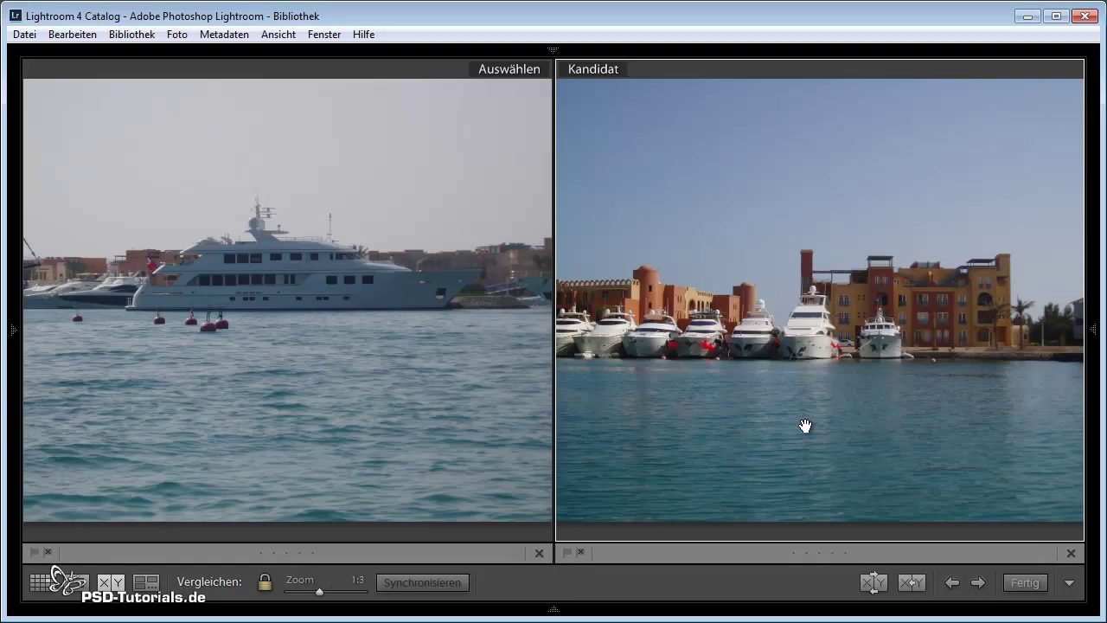
left_click(913, 584)
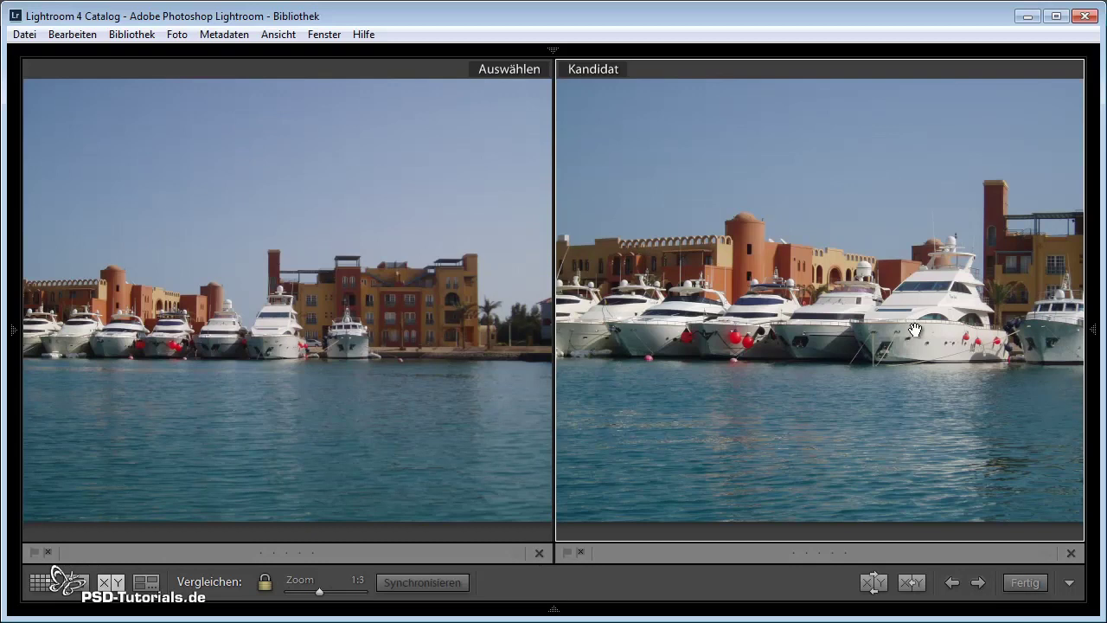
left_click(954, 584)
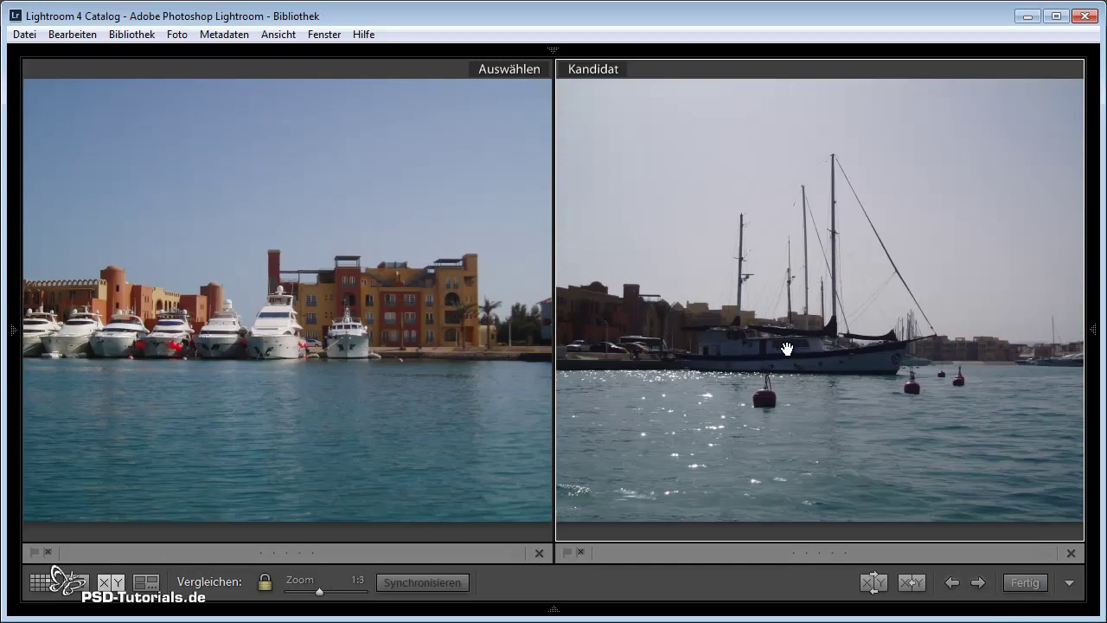
left_click(980, 584)
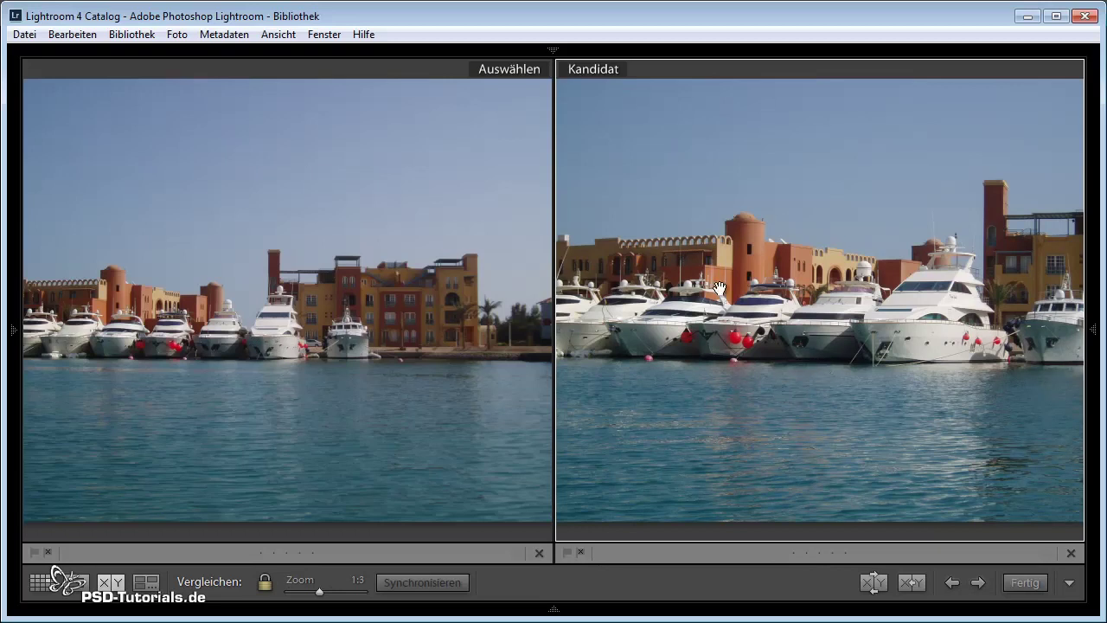
left_click(913, 587)
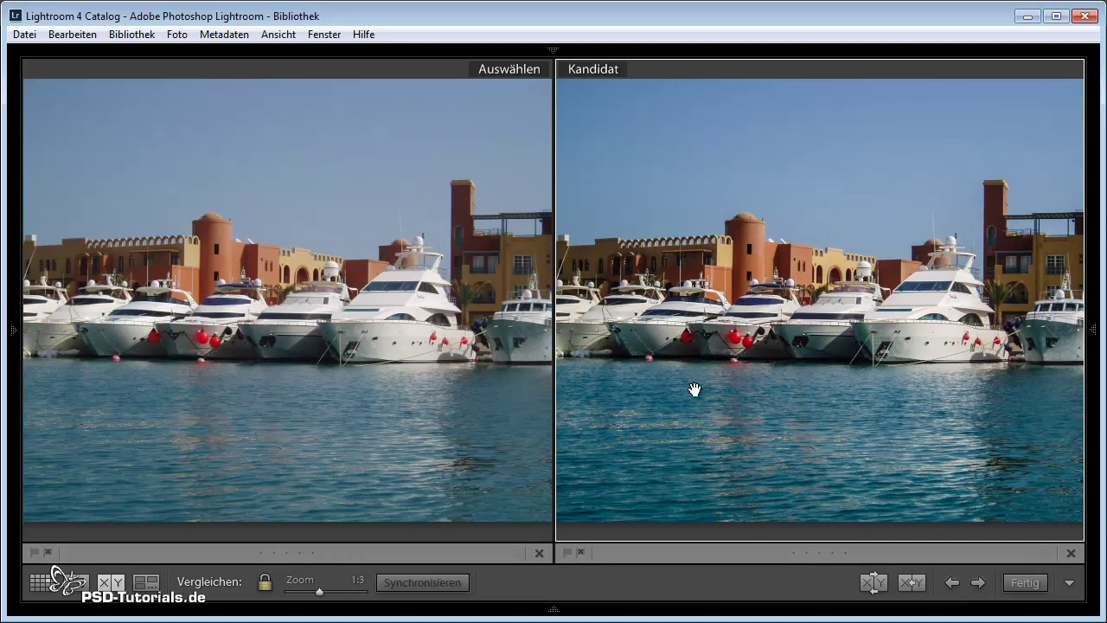
Step through the candidate photos, then remove the candidate so only the marina Select remains.
left_click(952, 584)
left_click(953, 583)
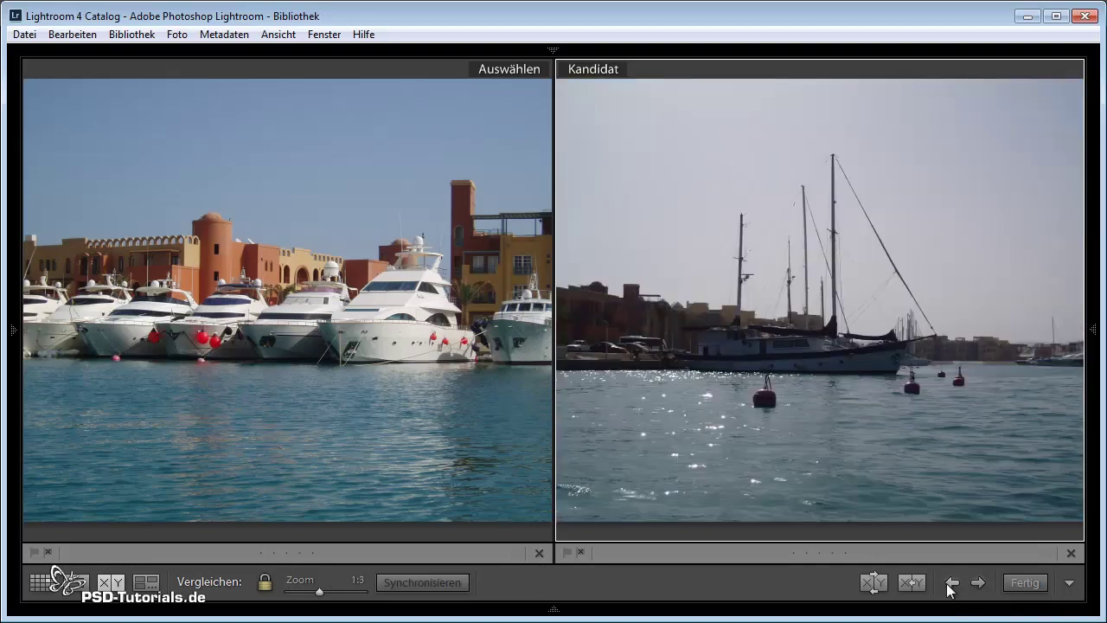
left_click(952, 584)
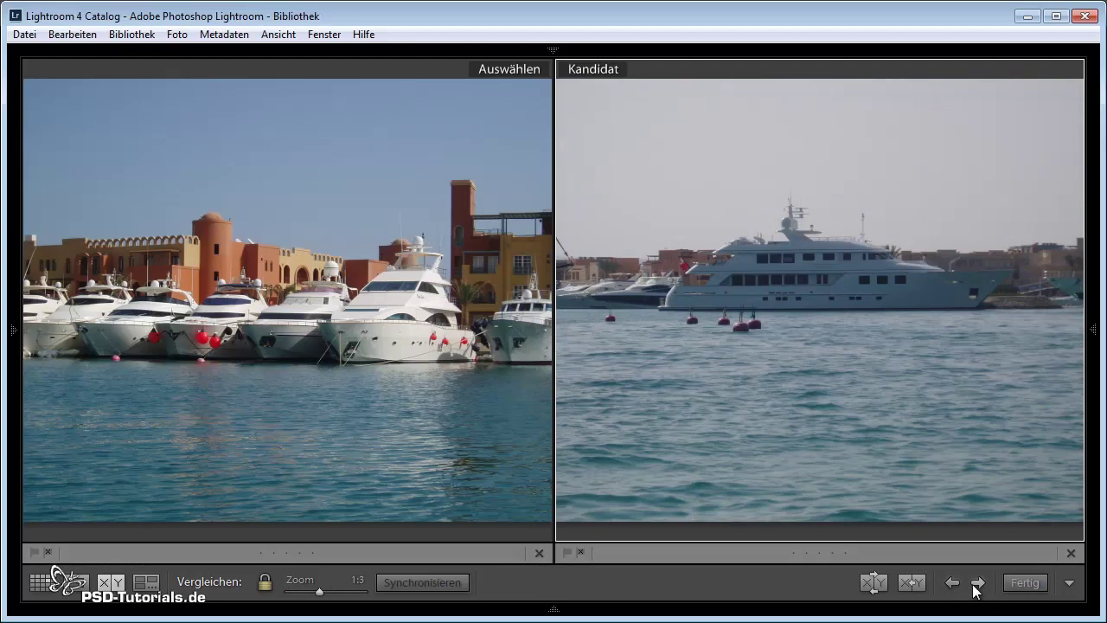
left_click(977, 584)
left_click(976, 585)
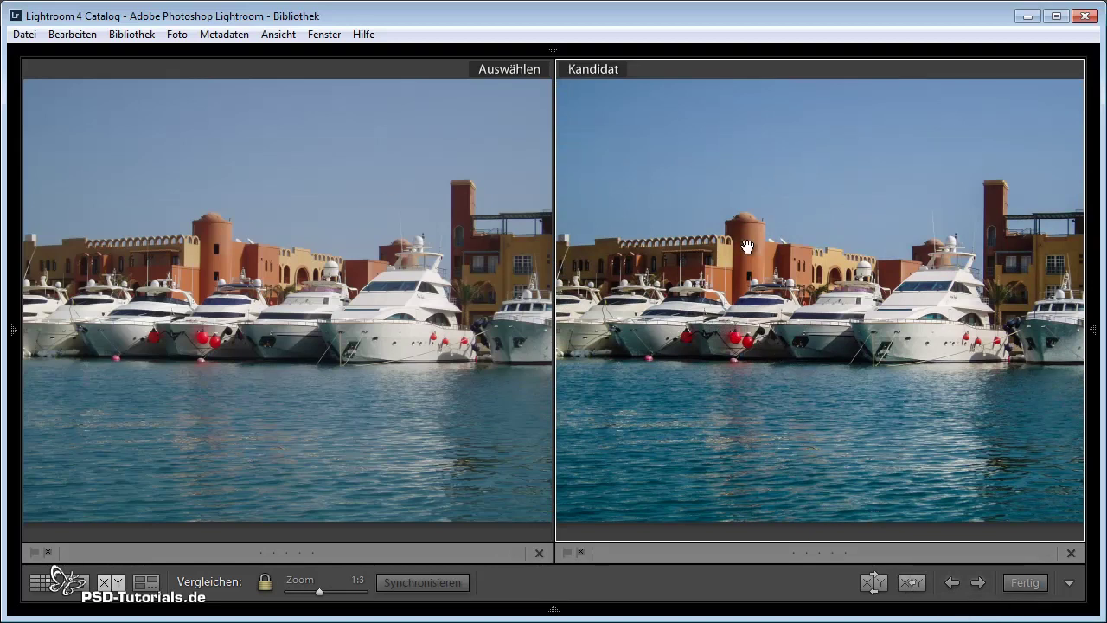
left_click(919, 588)
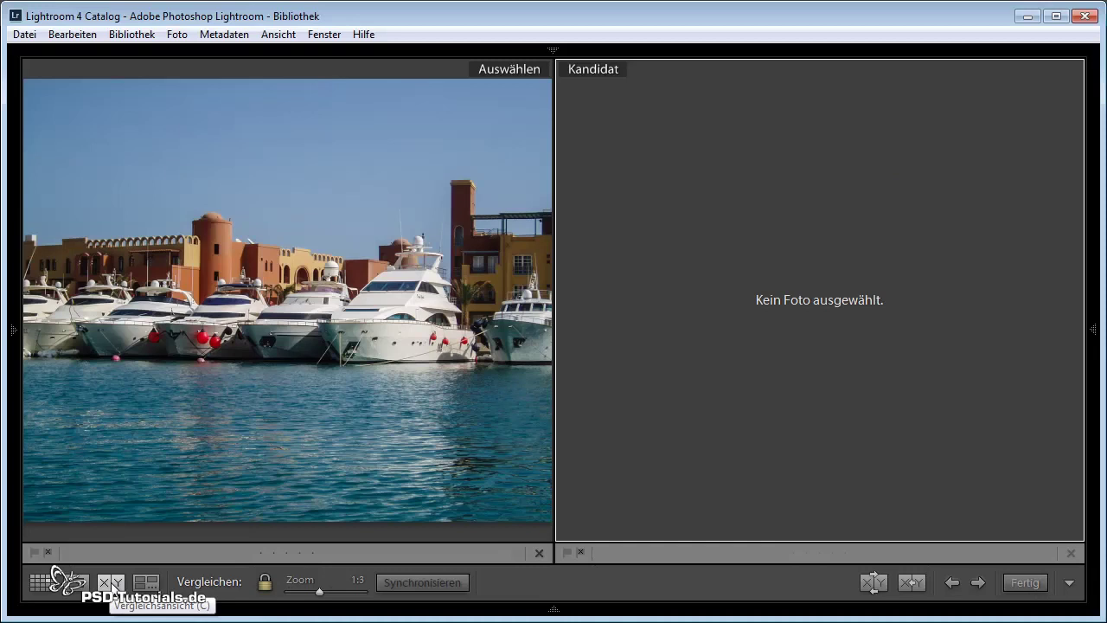
Finish the comparison into Loupe view of the marina photo and restore panels and filmstrip.
left_click(1025, 582)
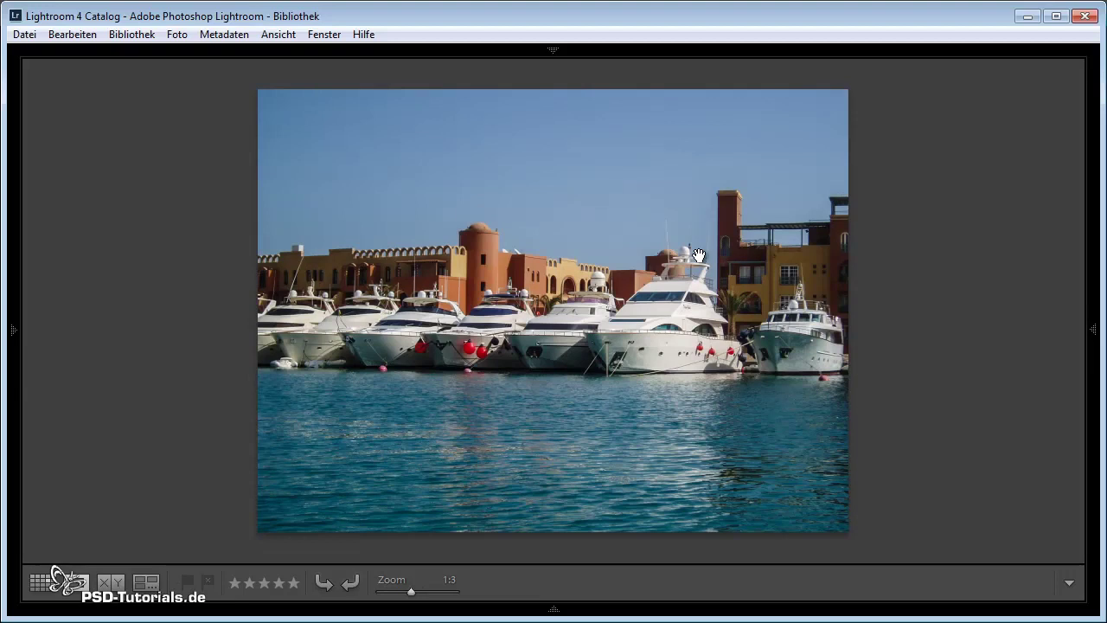
key("shift+Tab")
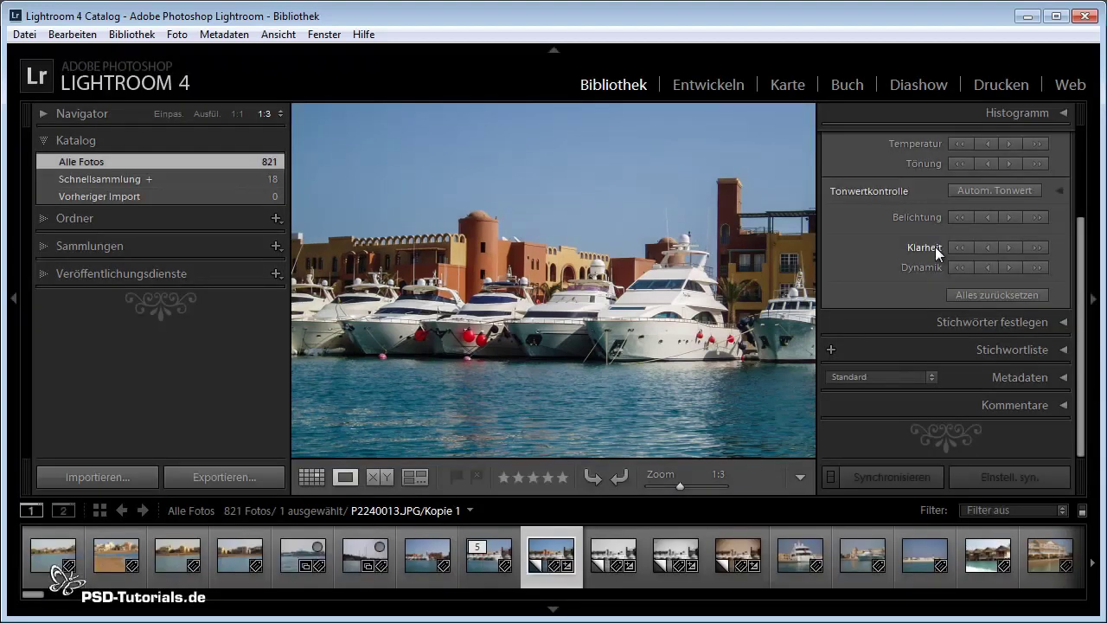